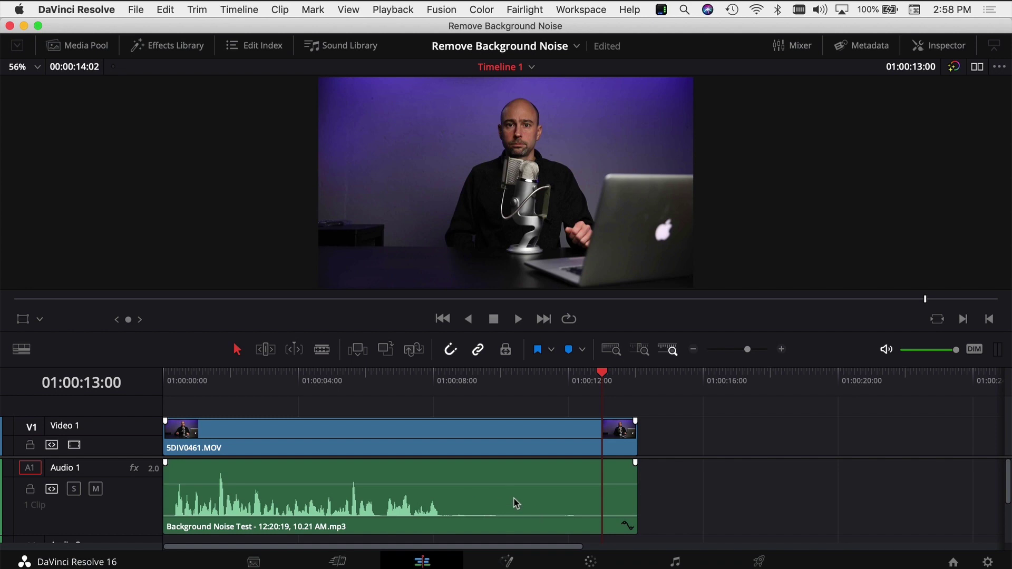
# Step: Go to the Fairlight page, show Dynamics in the mixer, and open Audio 1's Dynamics window
pyautogui.click(675, 562)
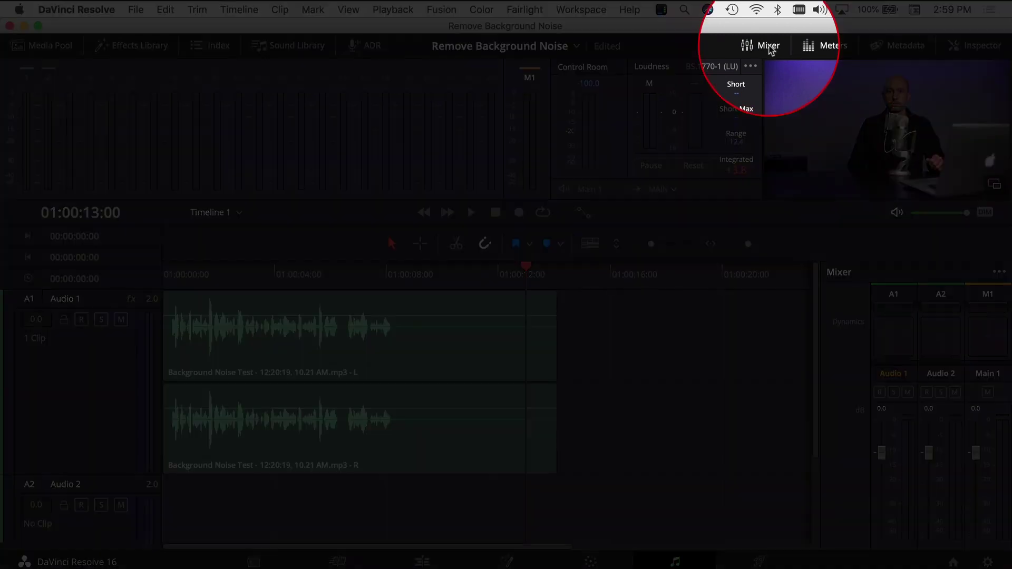
pyautogui.click(769, 46)
pyautogui.click(768, 46)
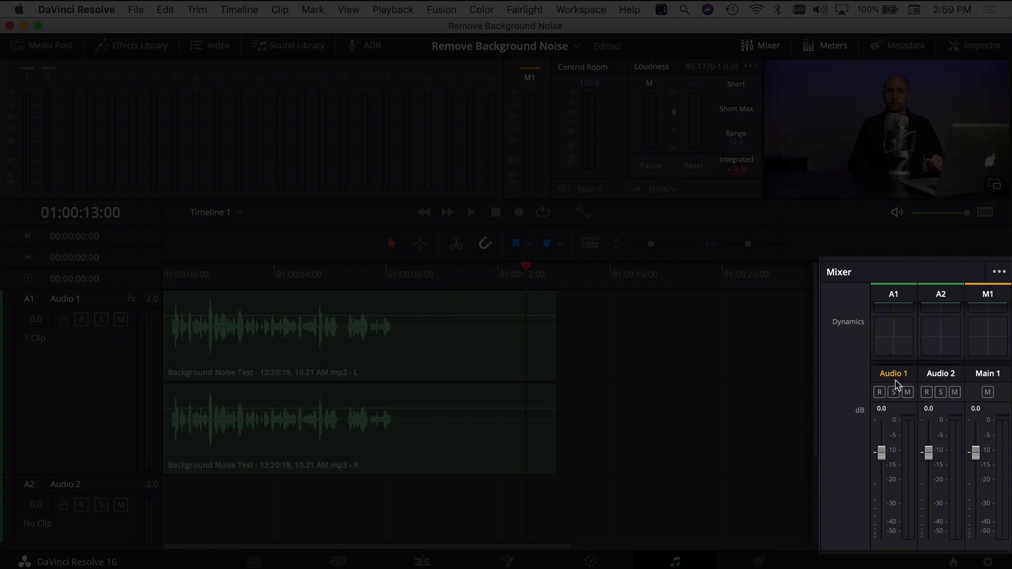
pyautogui.scroll(5, 903, 339)
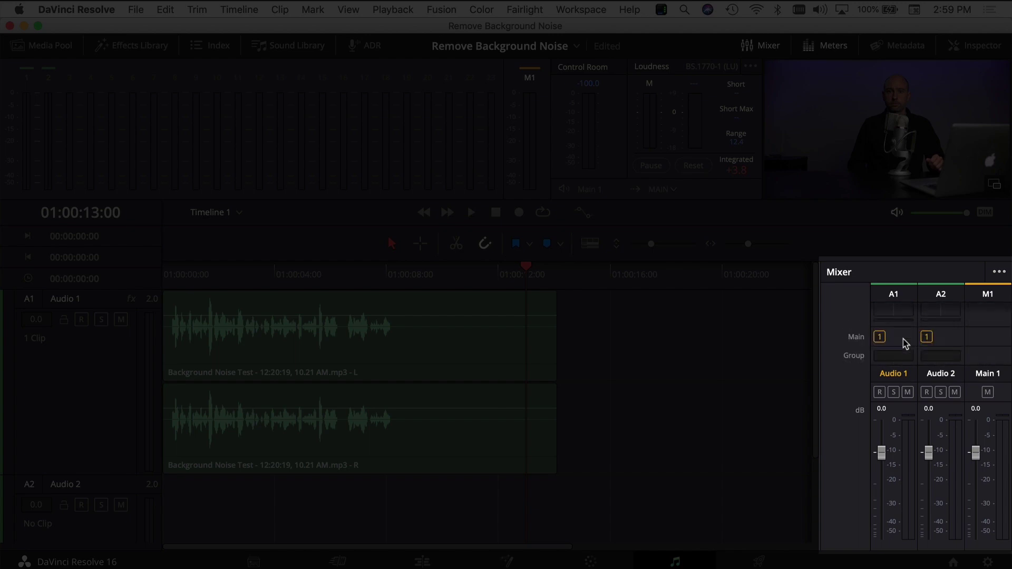
pyautogui.scroll(-4, 902, 343)
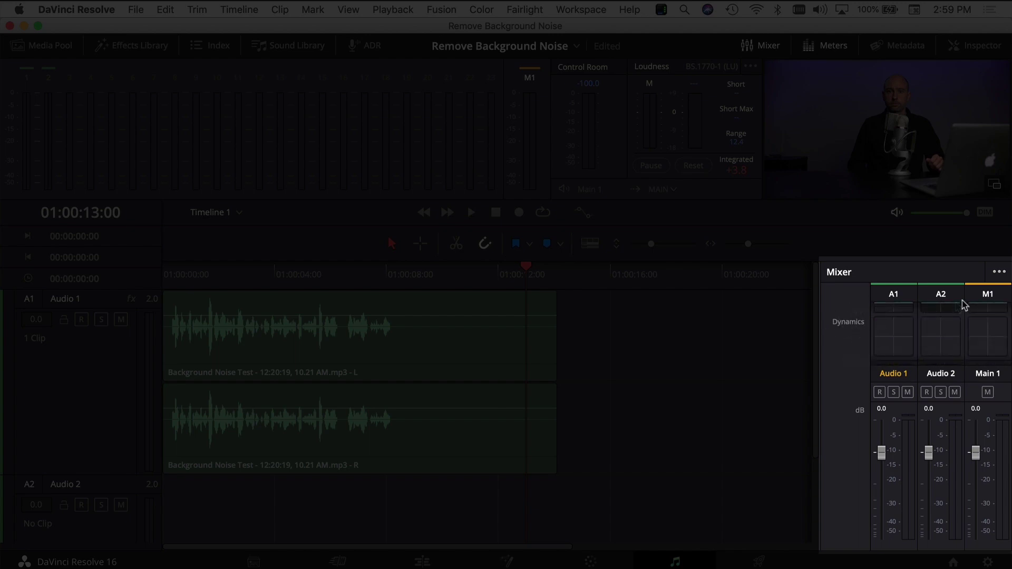
pyautogui.click(1000, 275)
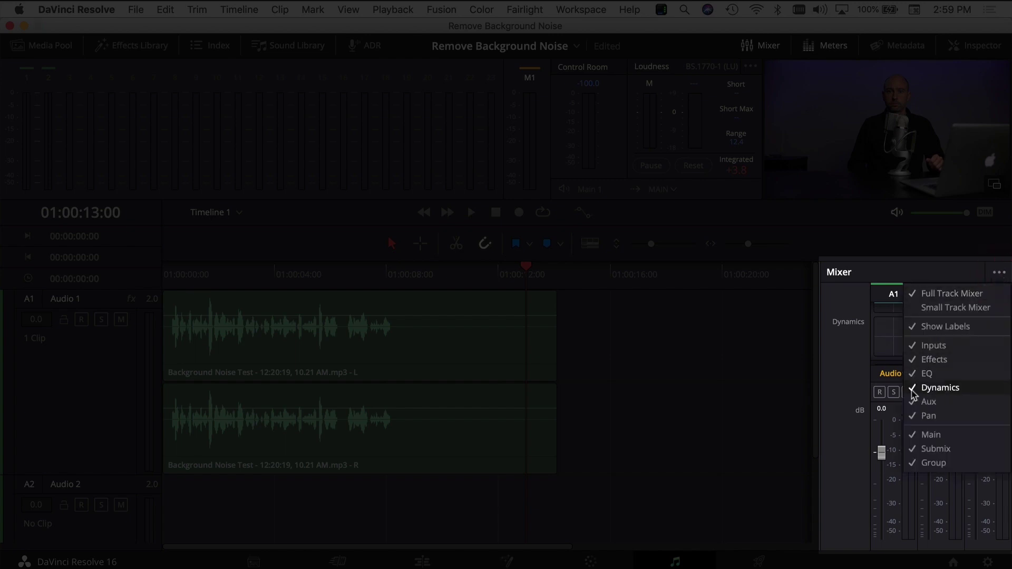
pyautogui.click(888, 325)
pyautogui.doubleClick(893, 342)
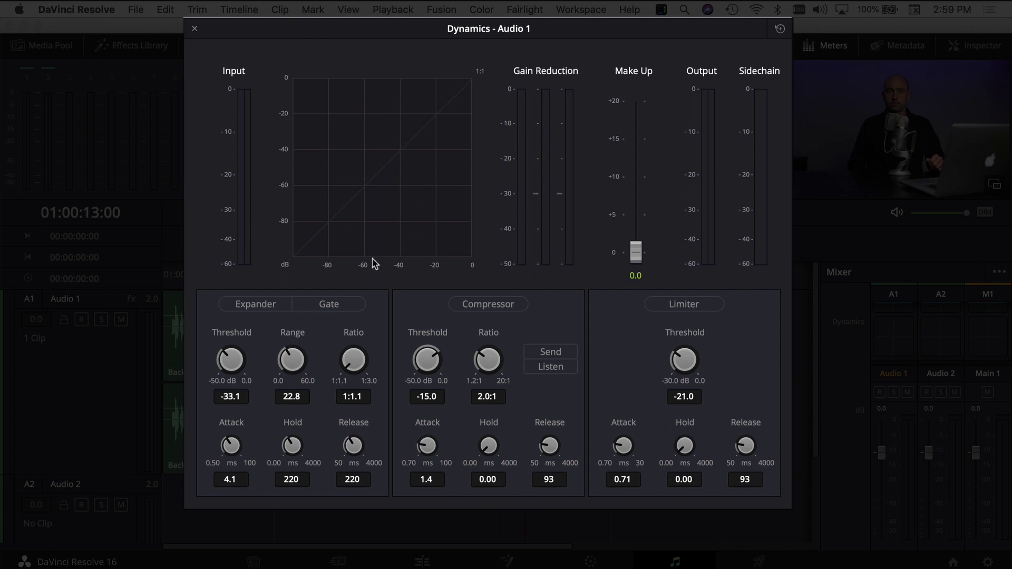
# Step: Enable the Audio 1 gate with range 18.0 and preview it from about eight seconds
pyautogui.click(347, 309)
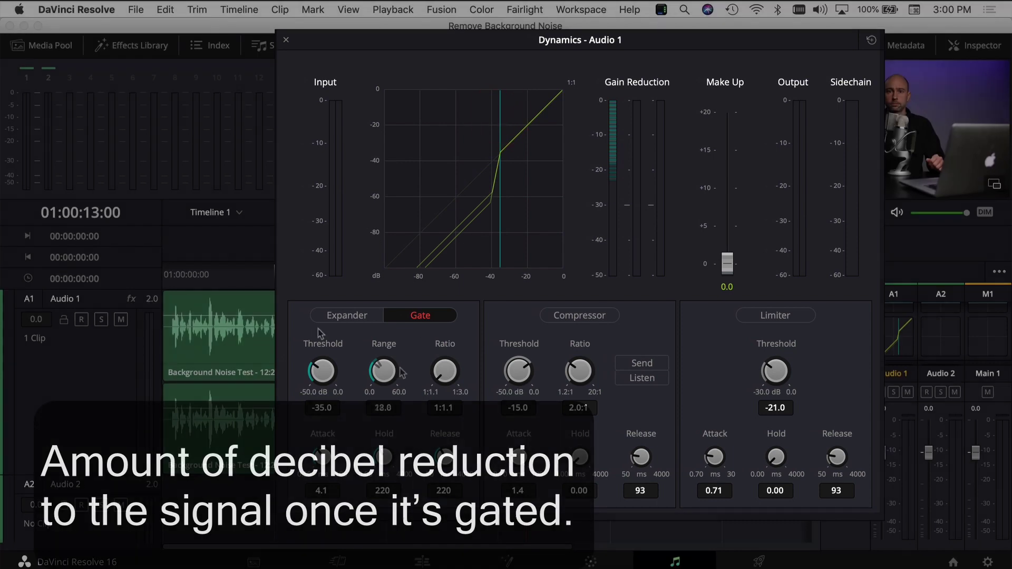
pyautogui.moveTo(383, 370); pyautogui.dragTo(389, 378)
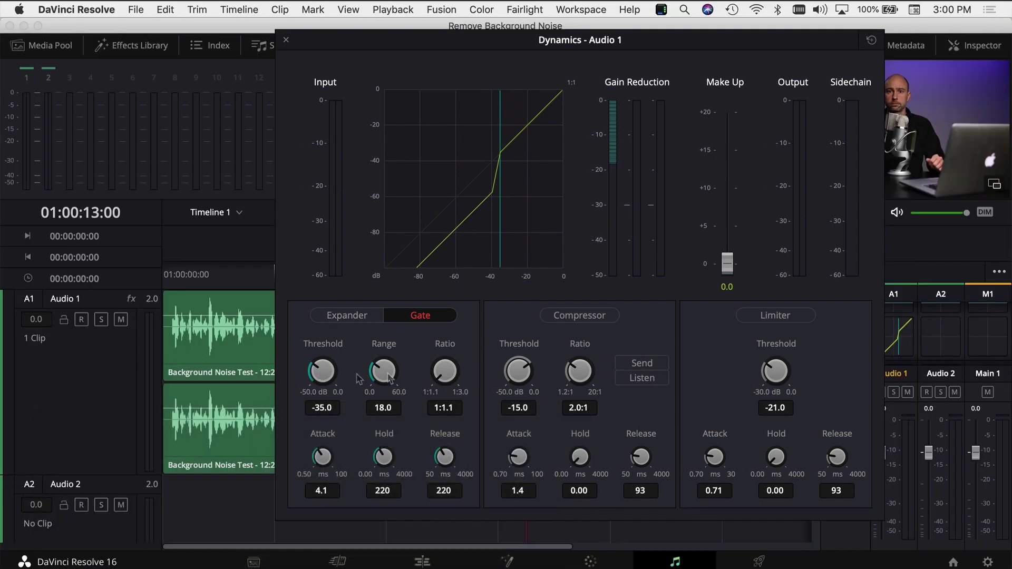
pyautogui.click(219, 297)
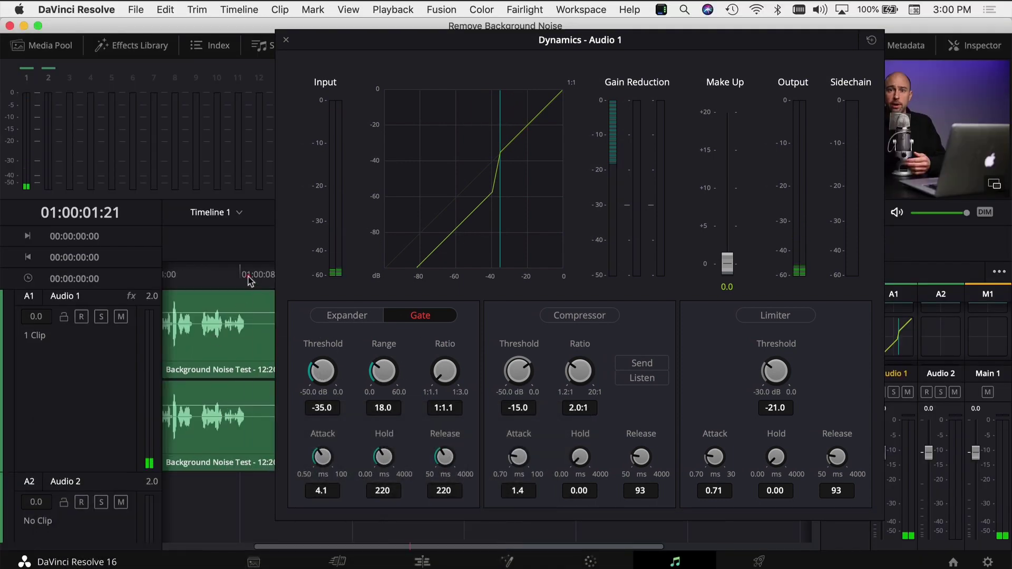
pyautogui.click(248, 278)
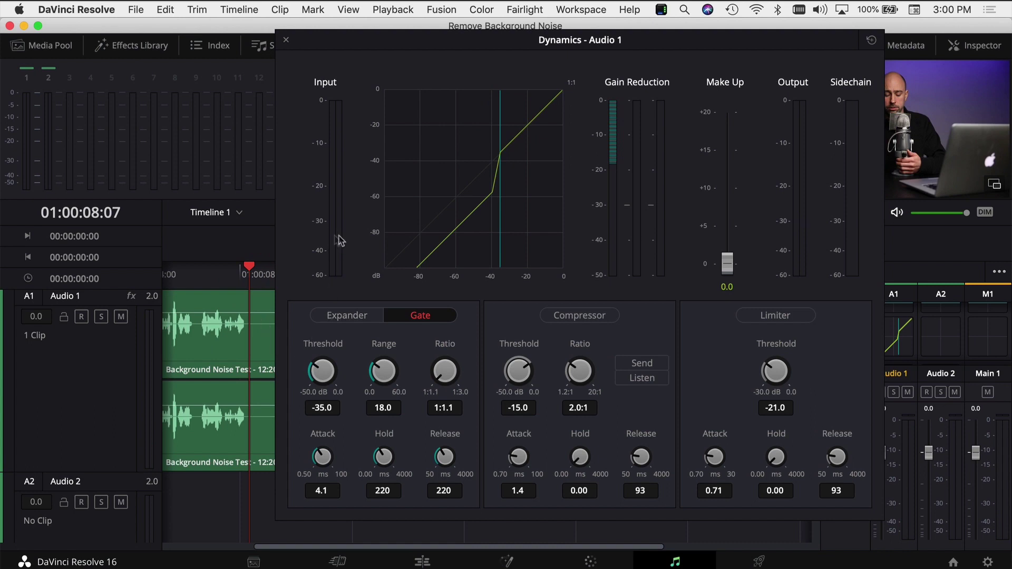
pyautogui.press('space')
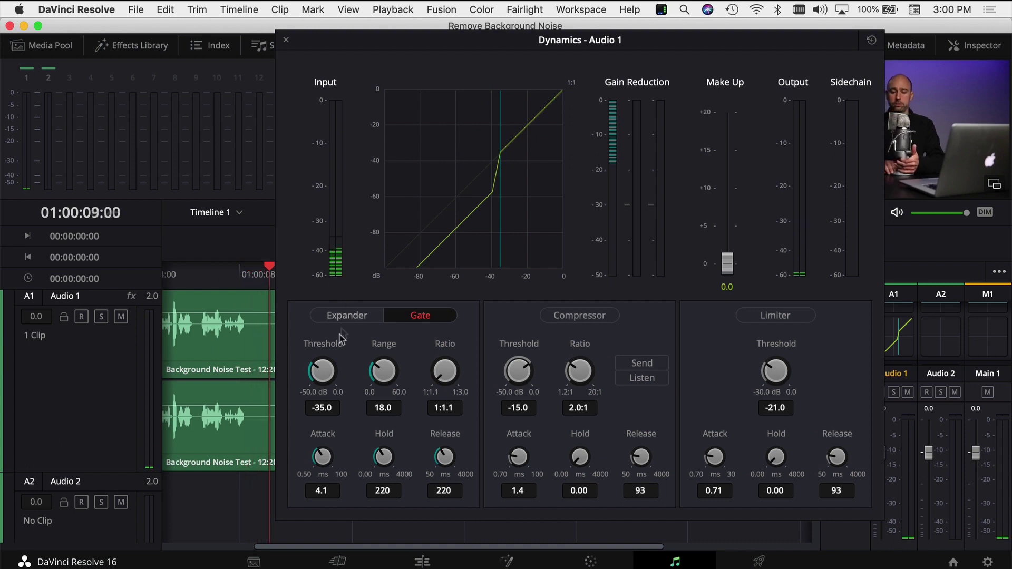
pyautogui.press('space')
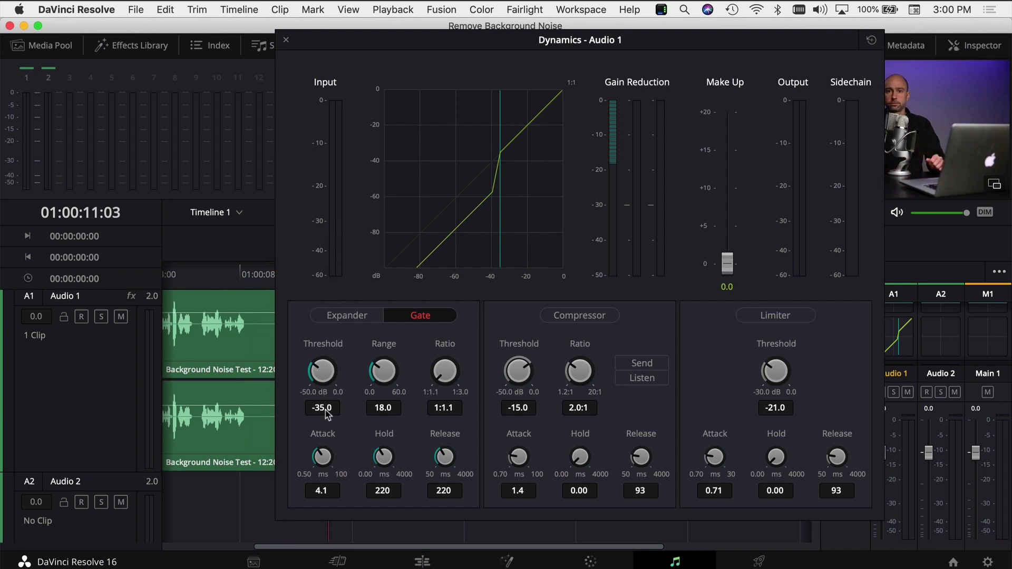
# Step: Raise the gate threshold to -33.1 dB and play back from about six seconds to check
pyautogui.click(322, 372)
pyautogui.moveTo(326, 371); pyautogui.dragTo(335, 372)
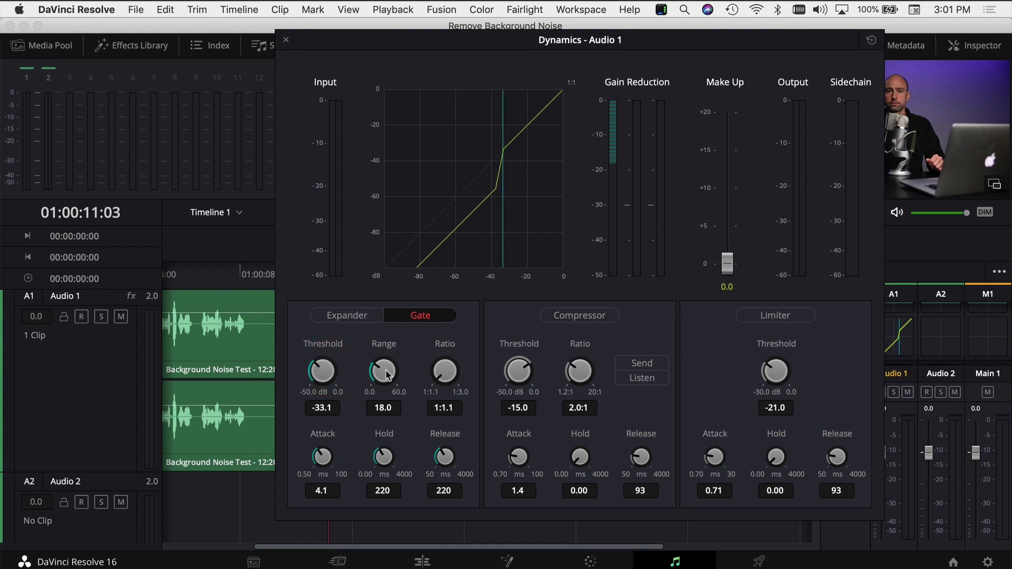
pyautogui.click(243, 275)
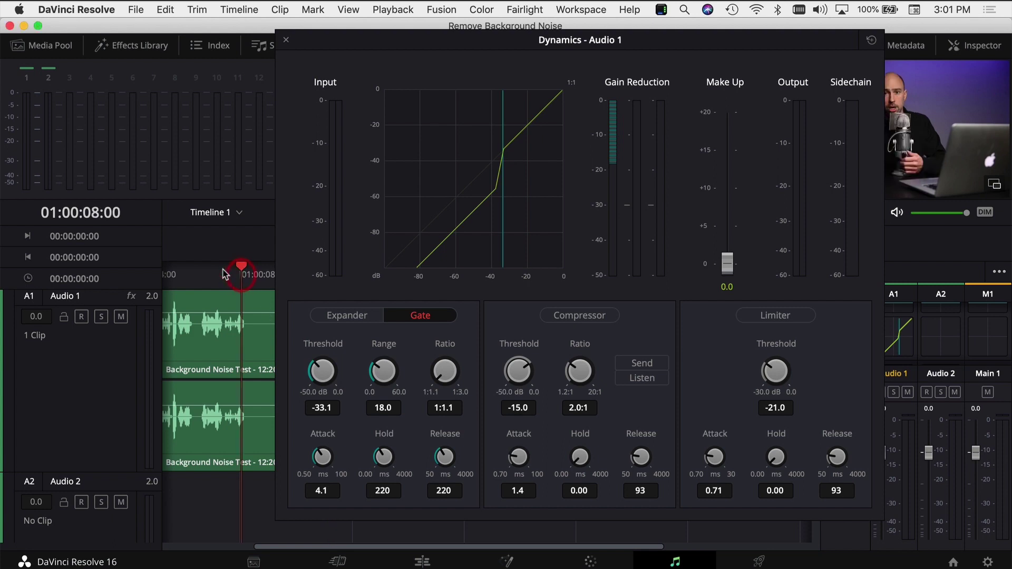
pyautogui.click(193, 269)
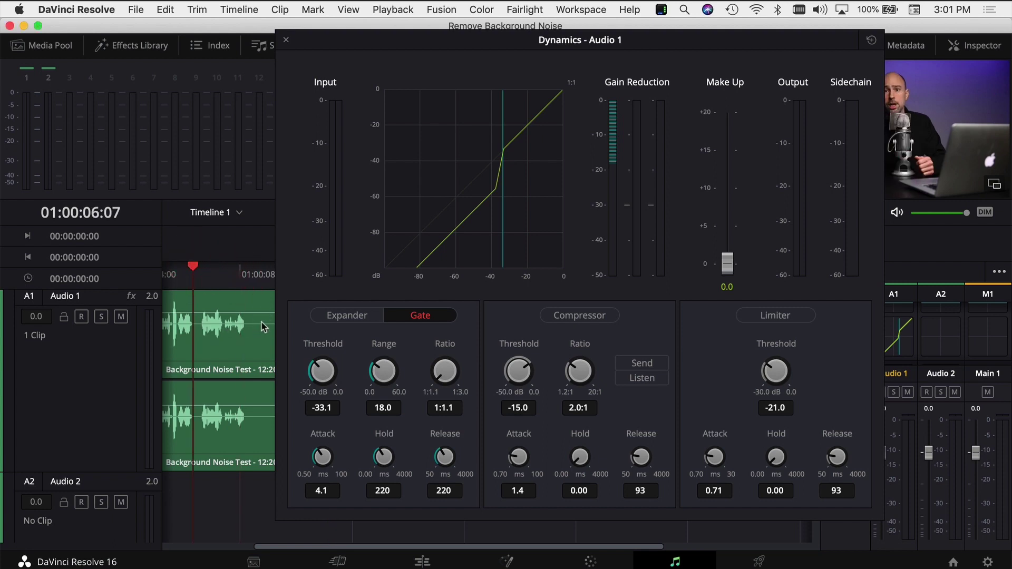
pyautogui.moveTo(370, 39); pyautogui.dragTo(632, 67)
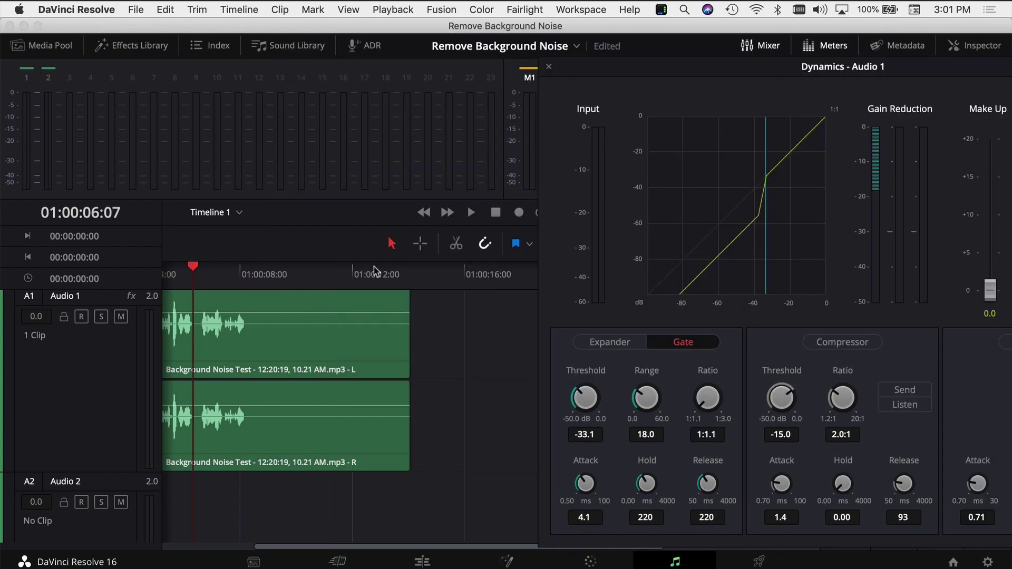
pyautogui.press('space')
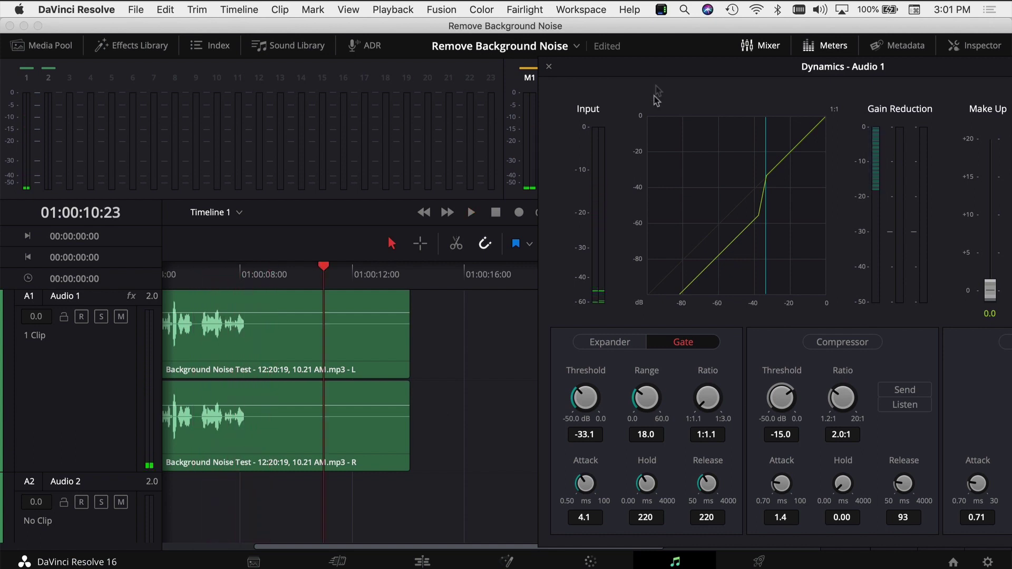
# Step: Reposition the Dynamics window and play Audio 1 from just before the speech to hear the gate
pyautogui.moveTo(656, 66); pyautogui.dragTo(524, 38)
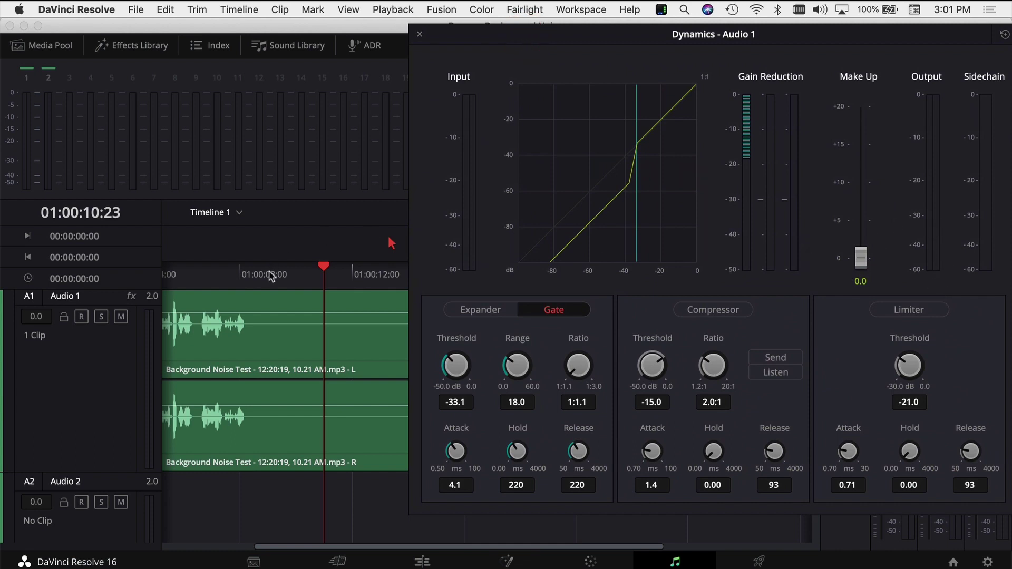
pyautogui.click(267, 277)
pyautogui.press('space')
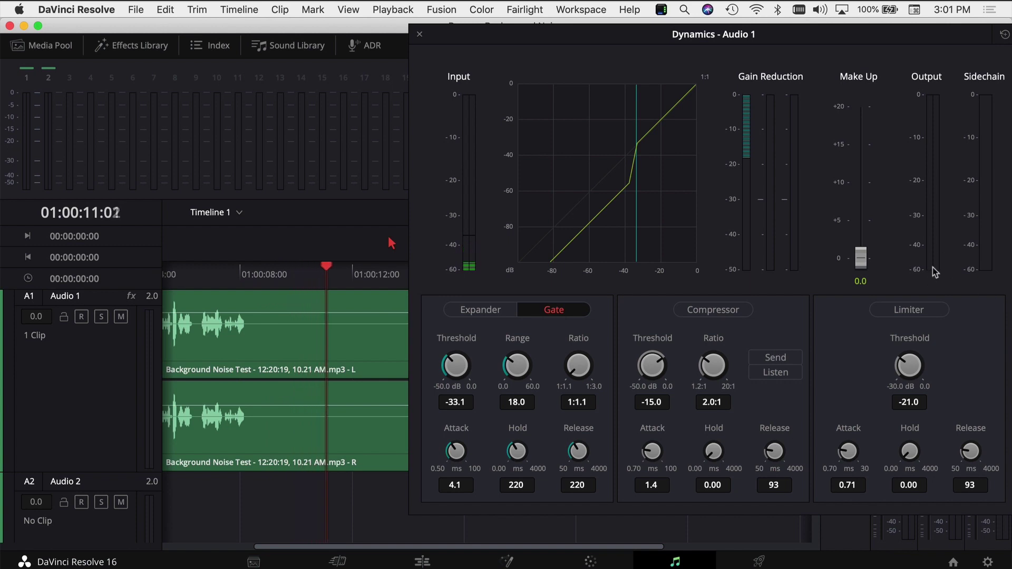
pyautogui.press('space')
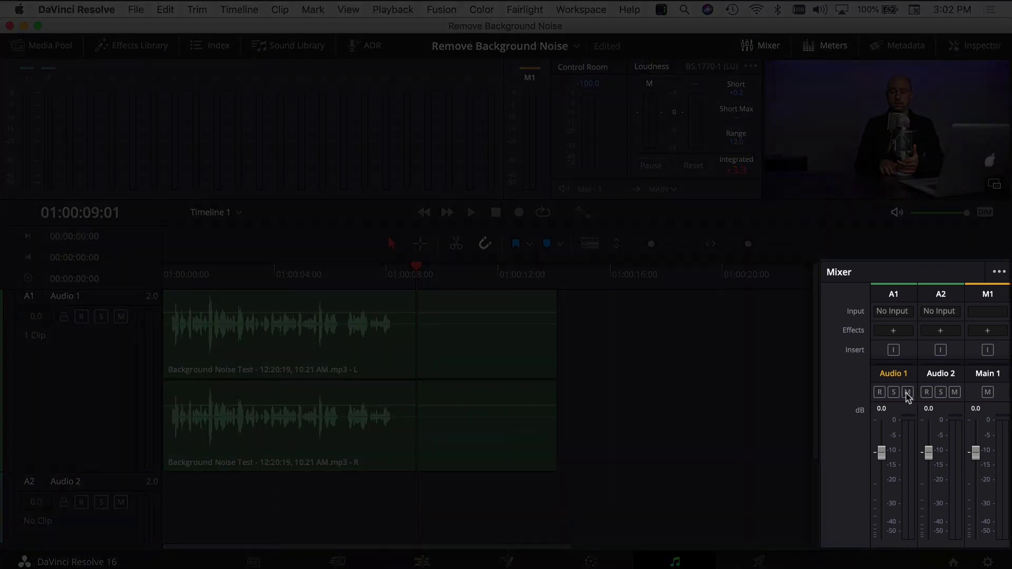
# Step: Add a FairlightFX Noise Reduction effect to Audio 1, keeping the default preset
pyautogui.click(892, 330)
pyautogui.moveTo(949, 348)
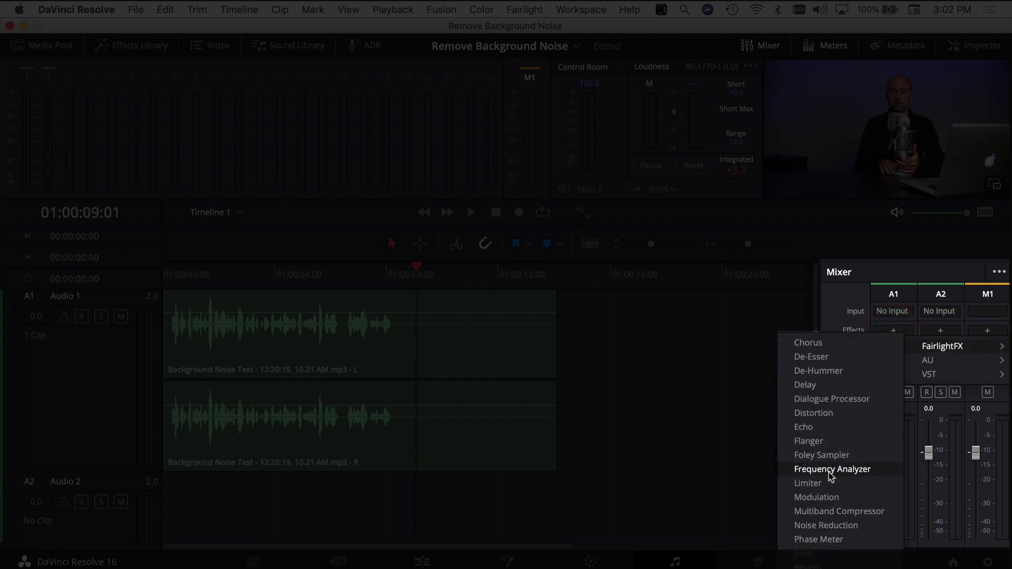
pyautogui.click(826, 526)
pyautogui.click(442, 90)
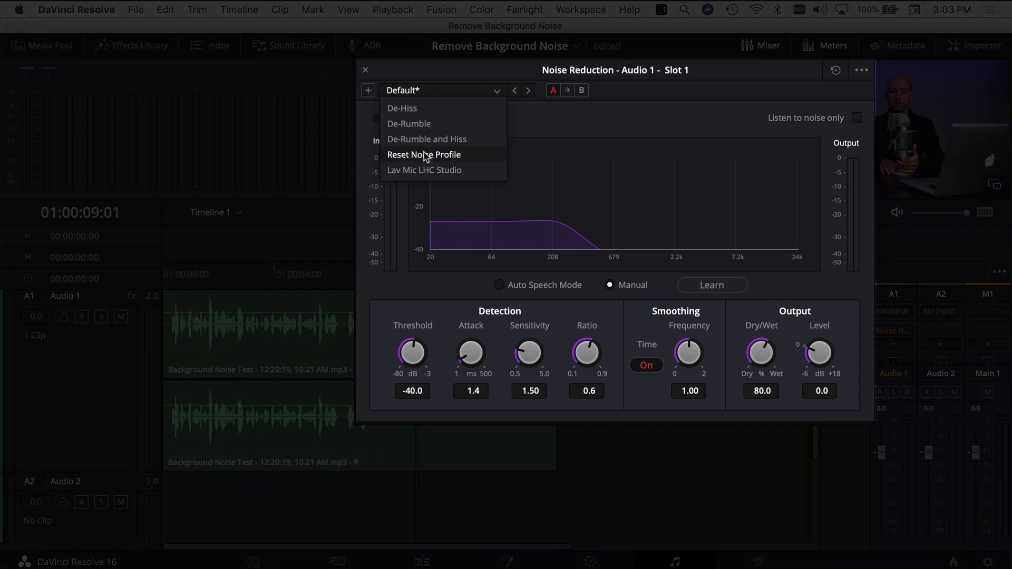
pyautogui.click(462, 139)
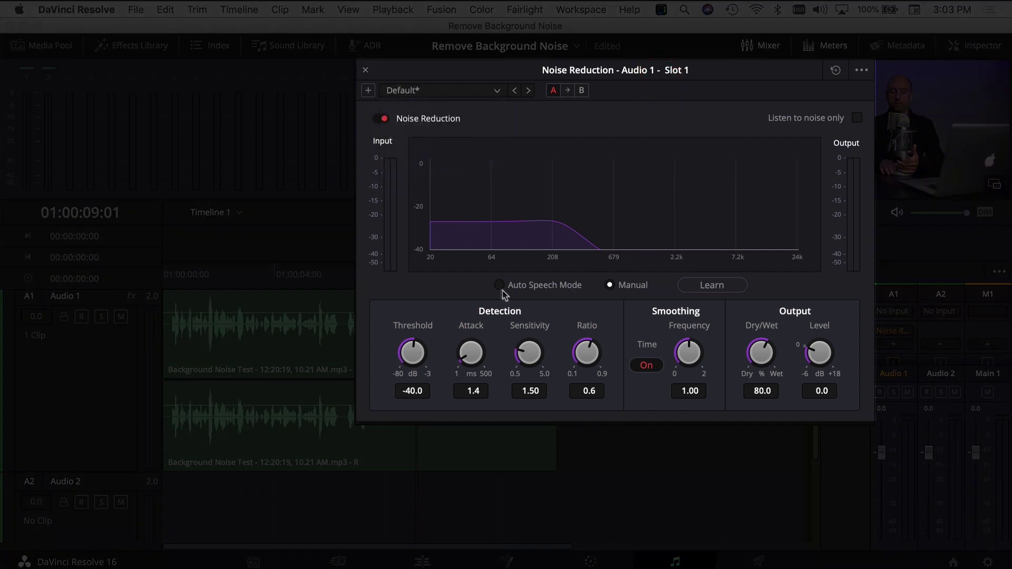
# Step: Play the clip from the start to hear the noise reduction, then park in the noise-only tail
pyautogui.press('Home')
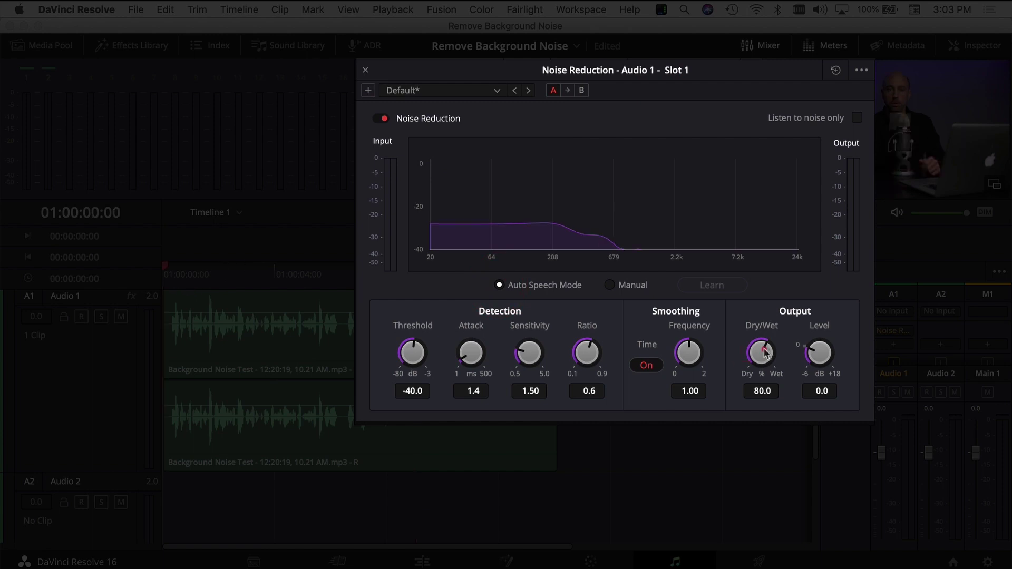
pyautogui.moveTo(481, 74); pyautogui.dragTo(570, 64)
pyautogui.press('space')
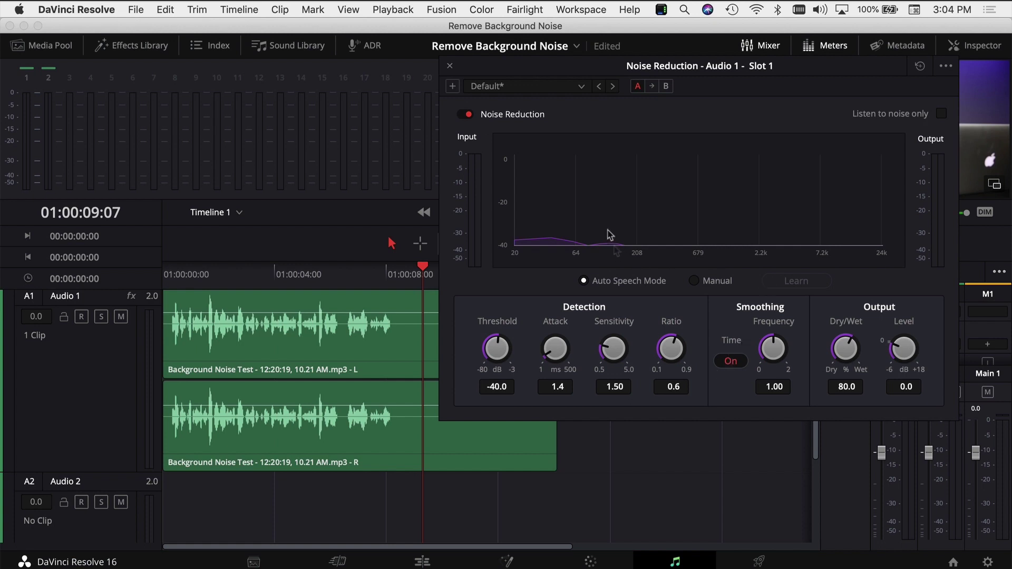
pyautogui.click(401, 266)
# Step: Switch Noise Reduction to Manual and learn the background noise profile from the silent tail
pyautogui.click(694, 280)
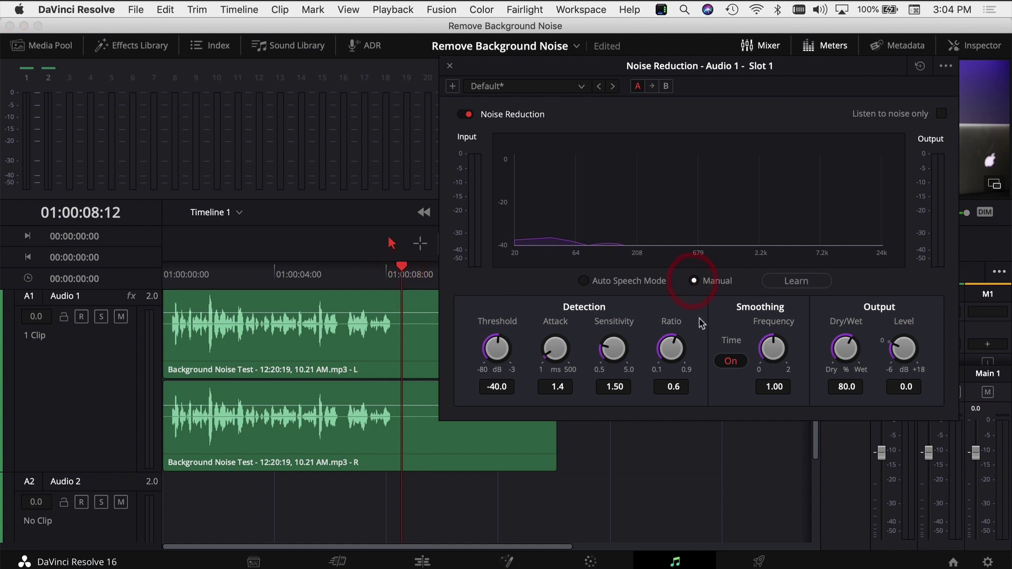
pyautogui.click(794, 283)
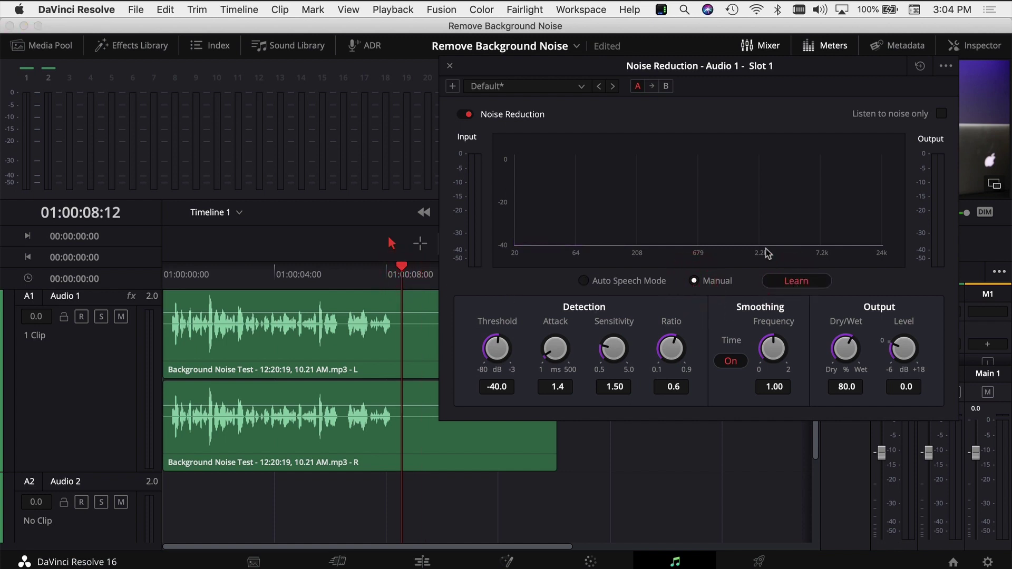
pyautogui.moveTo(665, 61); pyautogui.dragTo(754, 56)
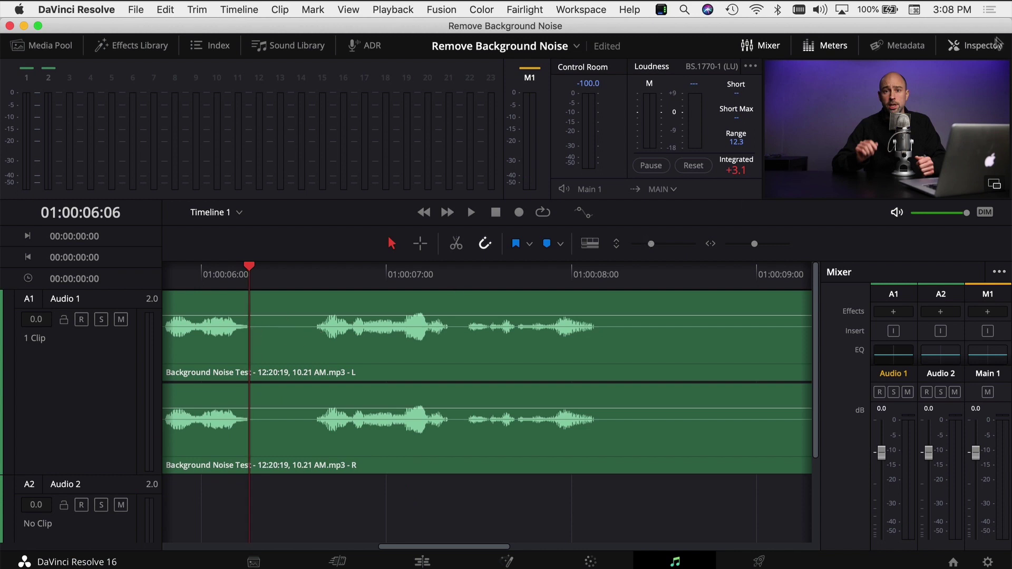
# Step: Add clip volume keyframes near 01:00:06:06 and 06:15 and pull the level between them down to silence
pyautogui.click(969, 45)
pyautogui.click(293, 355)
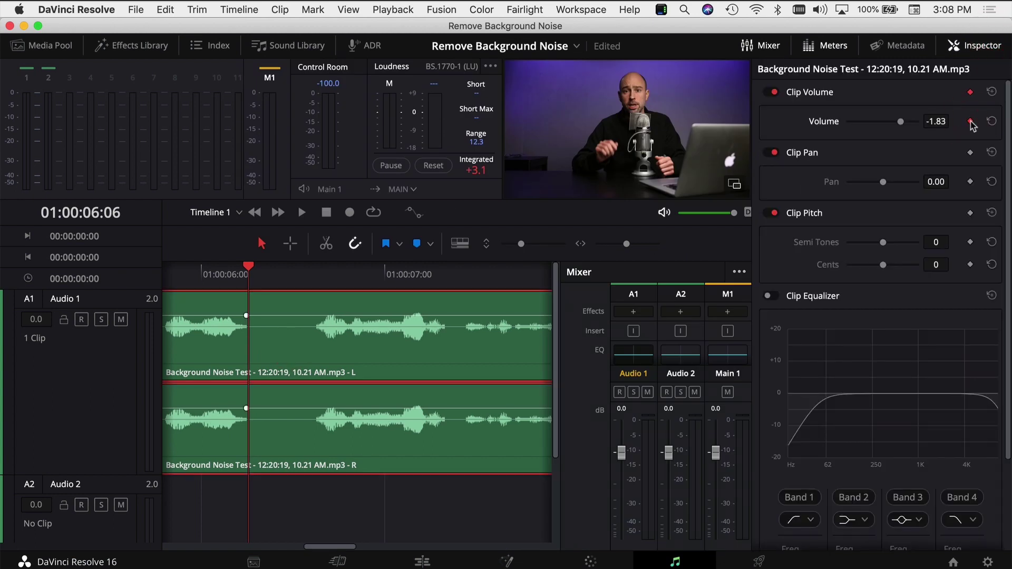
pyautogui.press('Right')
pyautogui.click(970, 121)
pyautogui.press('space')
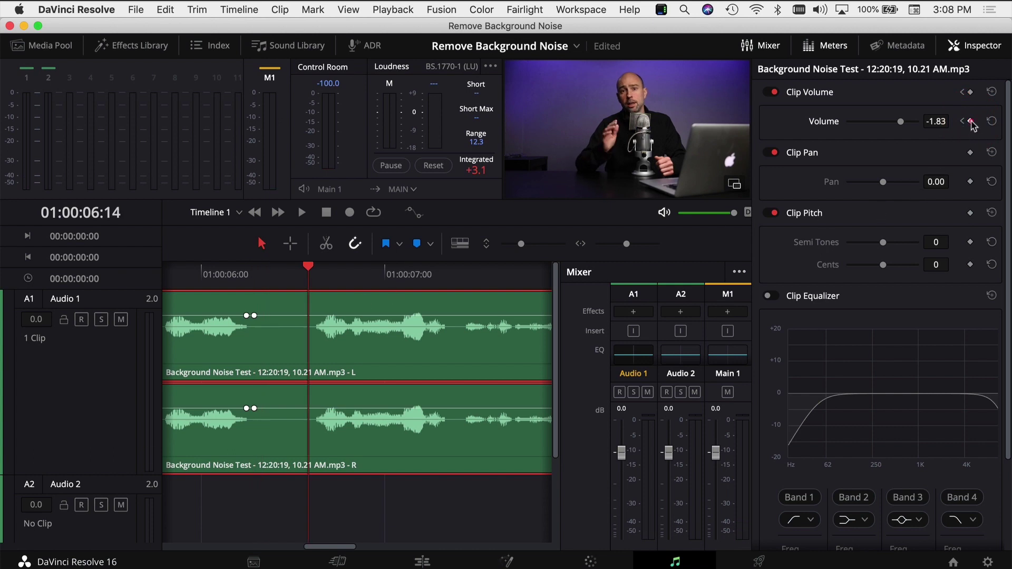
pyautogui.press('Right')
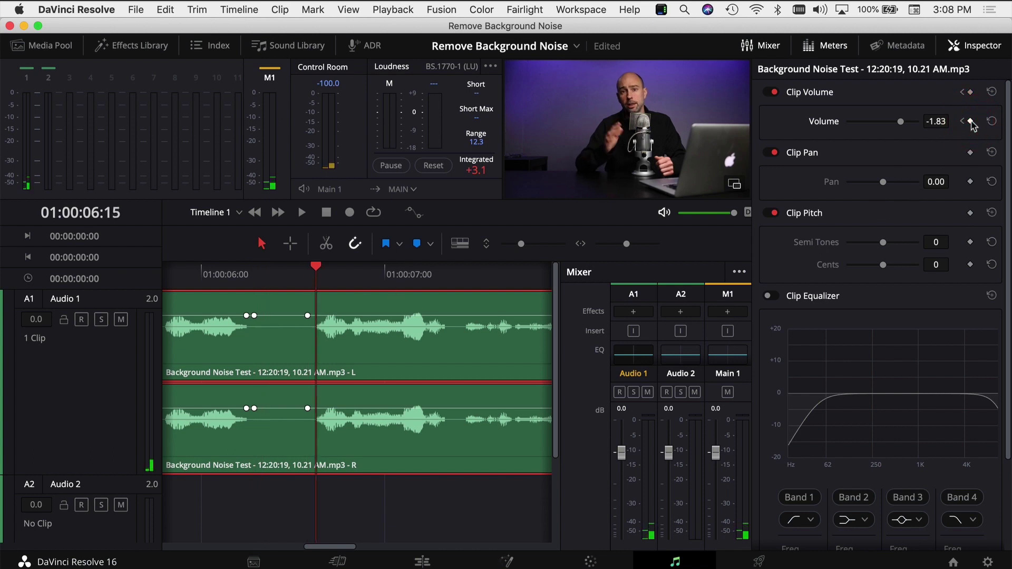
pyautogui.click(970, 121)
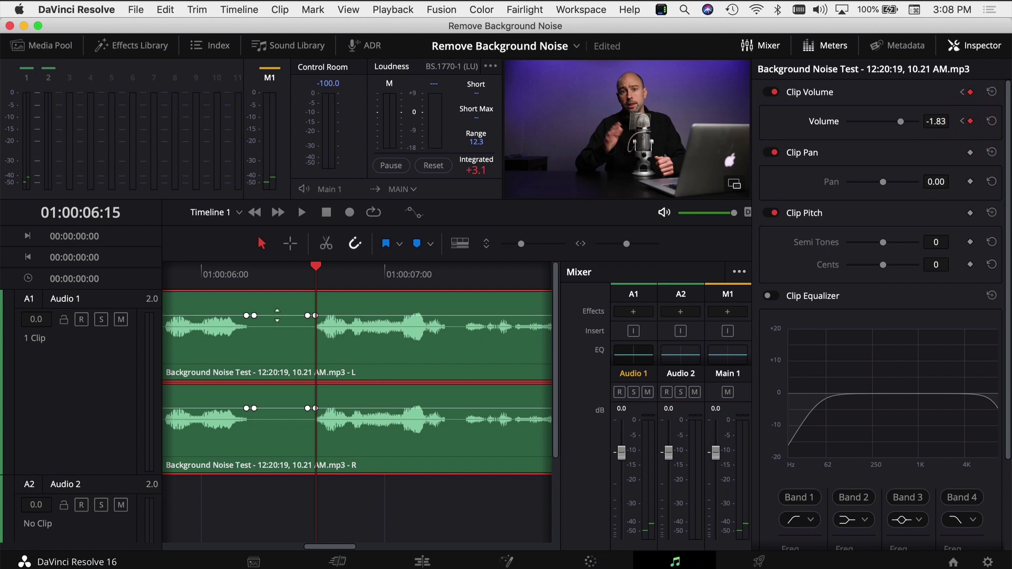
pyautogui.moveTo(277, 315); pyautogui.dragTo(277, 409)
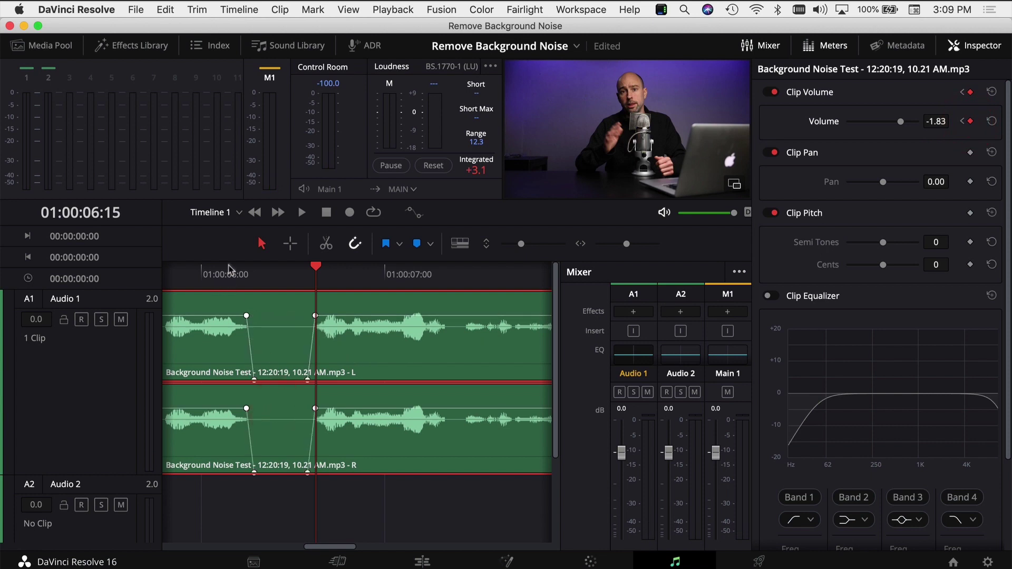